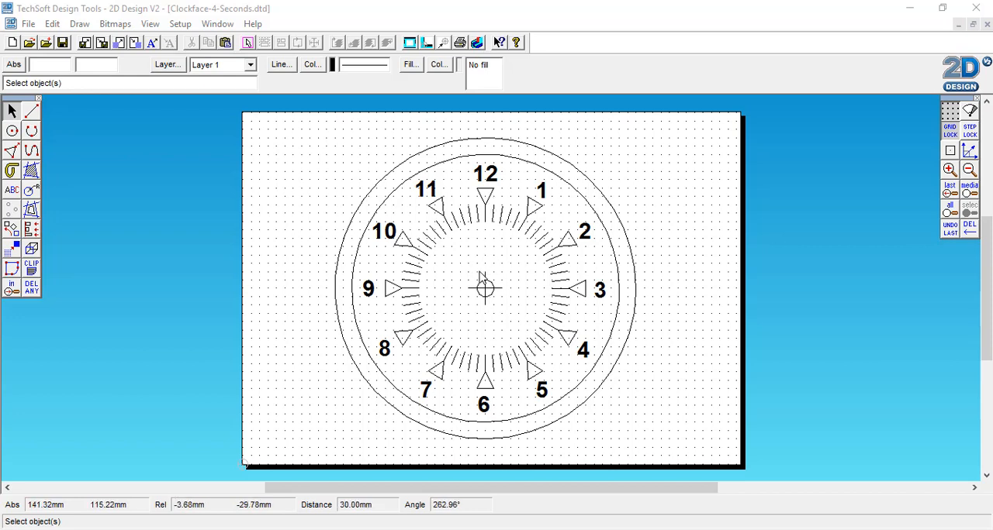
Copy the centre circle with its crosshair and place the copy beside the clock face, level with the clock's centre.
{"action": "left_click", "coordinate": [478, 278]}
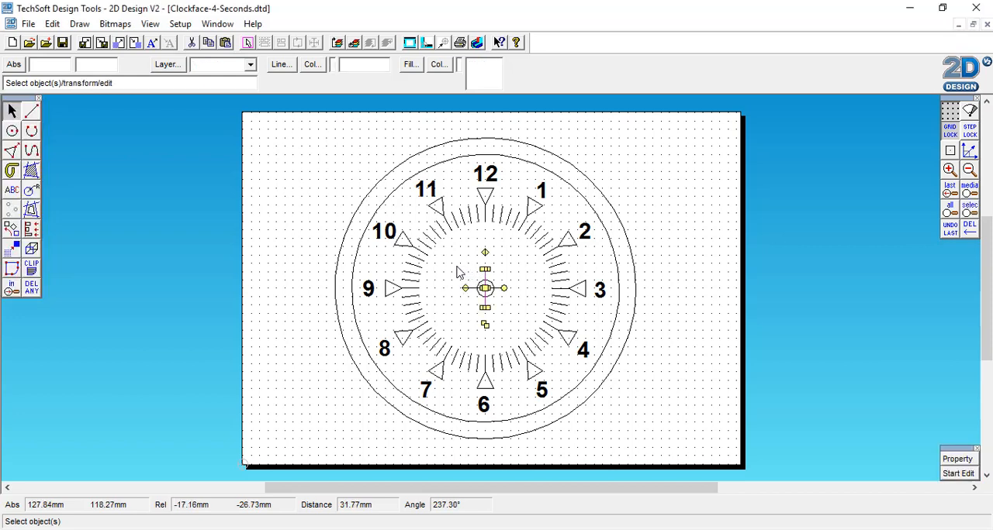
{"action": "left_click_drag", "start_coordinate": [456, 266], "coordinate": [528, 317]}
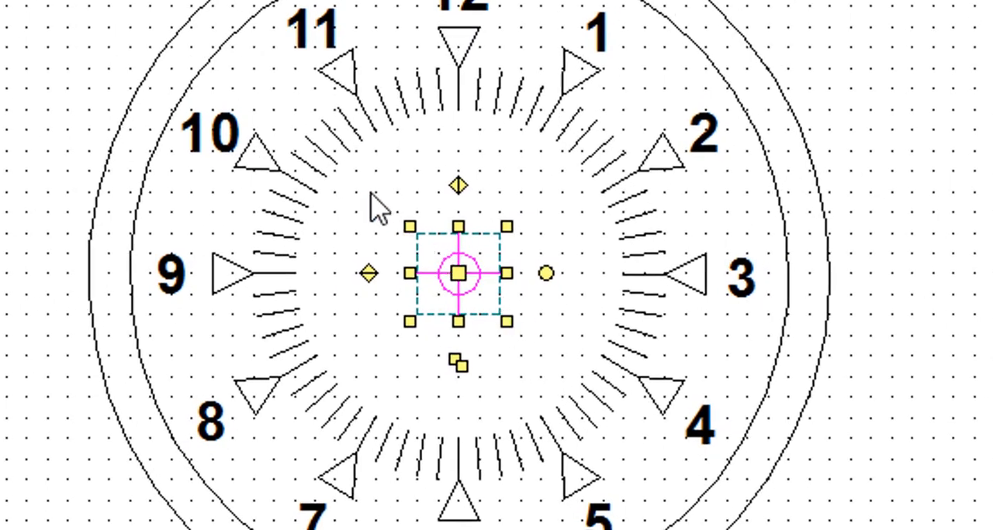
{"action": "left_click_drag", "start_coordinate": [370, 194], "coordinate": [560, 357]}
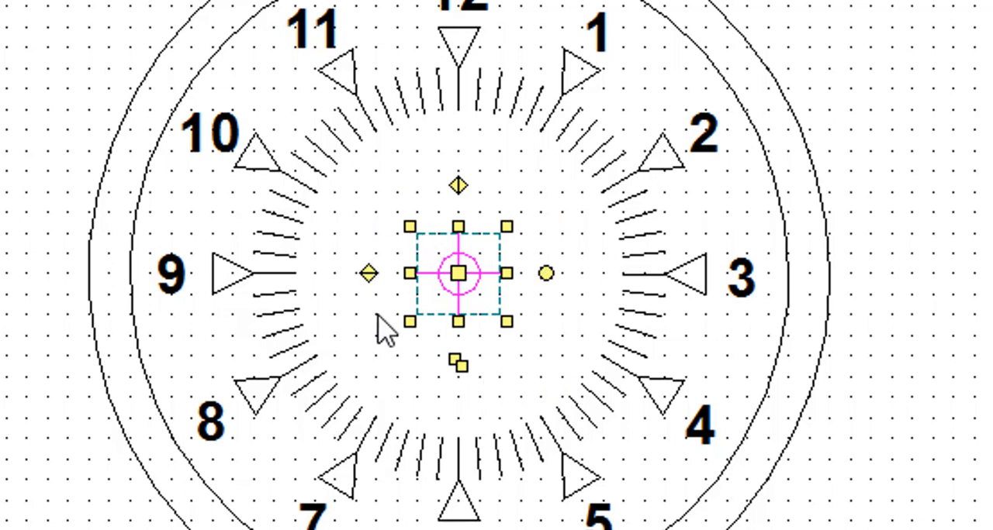
{"action": "left_click", "coordinate": [462, 369]}
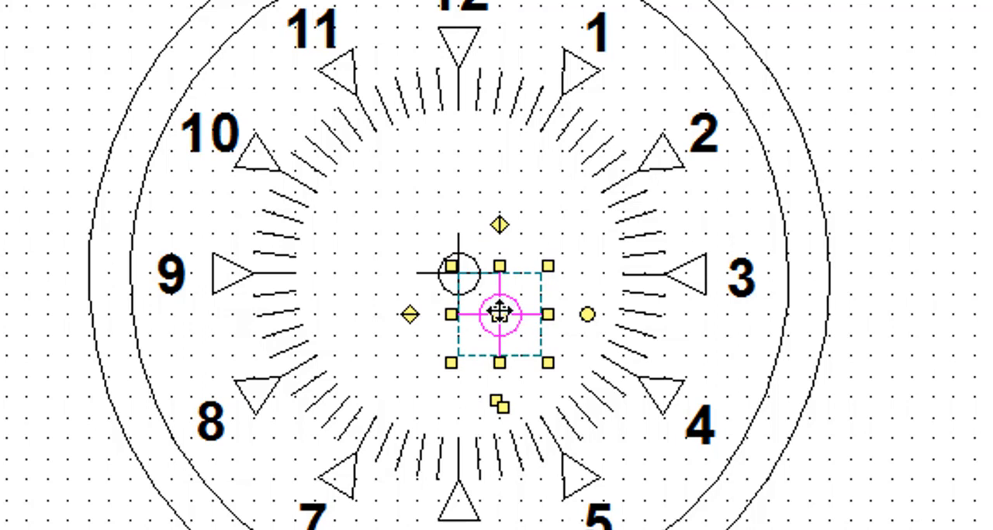
{"action": "left_click_drag", "start_coordinate": [500, 310], "coordinate": [933, 289]}
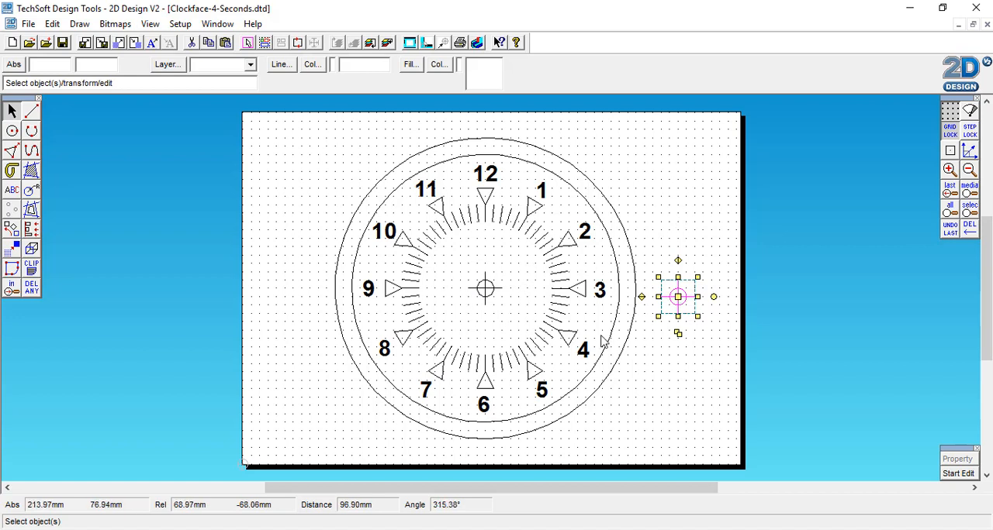
{"action": "left_click", "coordinate": [678, 295]}
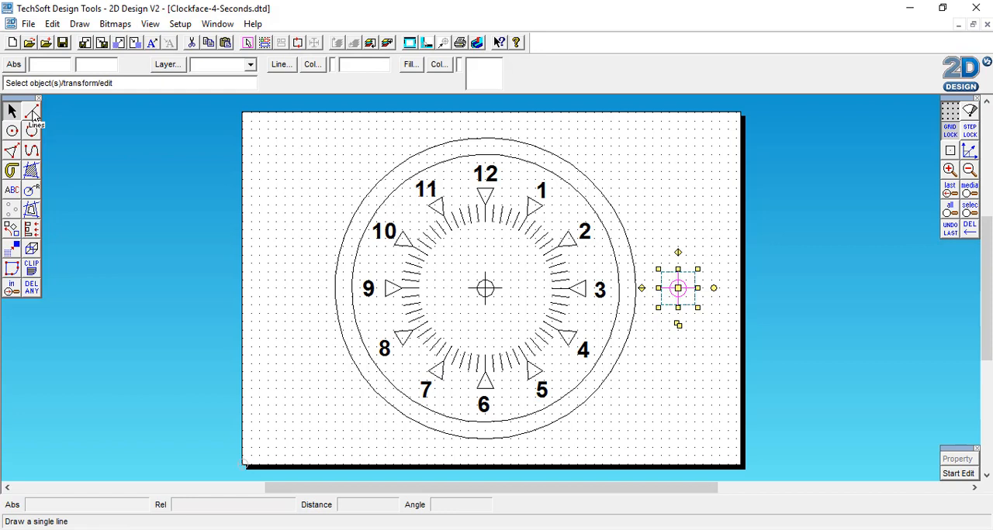
Draw a narrow triangle 10 mm wide and 60 mm tall, with its base centred on the copied circle.
{"action": "left_click", "coordinate": [12, 153]}
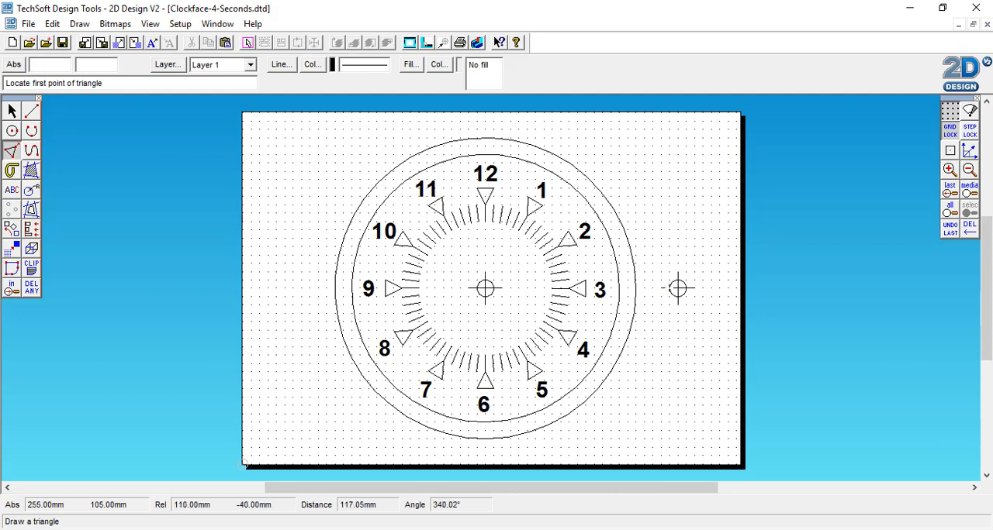
{"action": "left_click", "coordinate": [678, 289]}
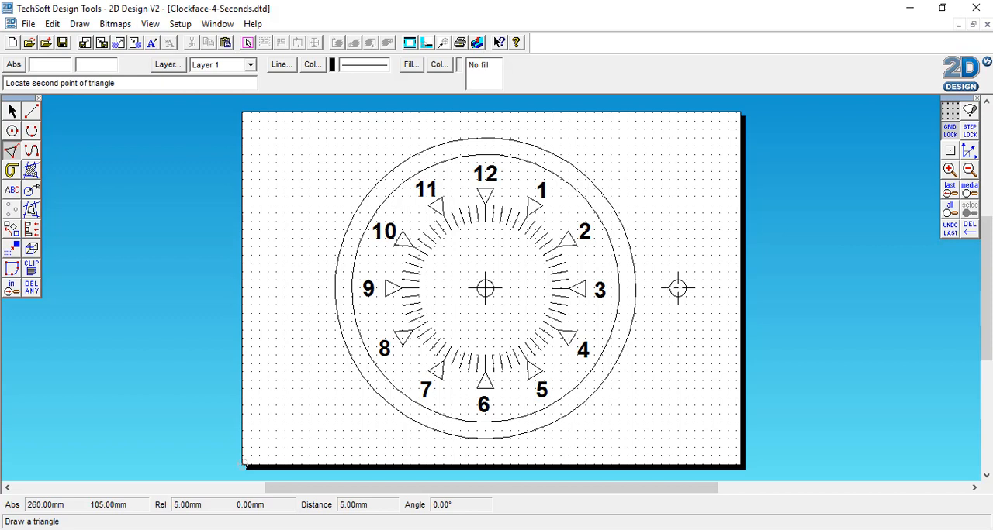
{"action": "left_click", "coordinate": [678, 288]}
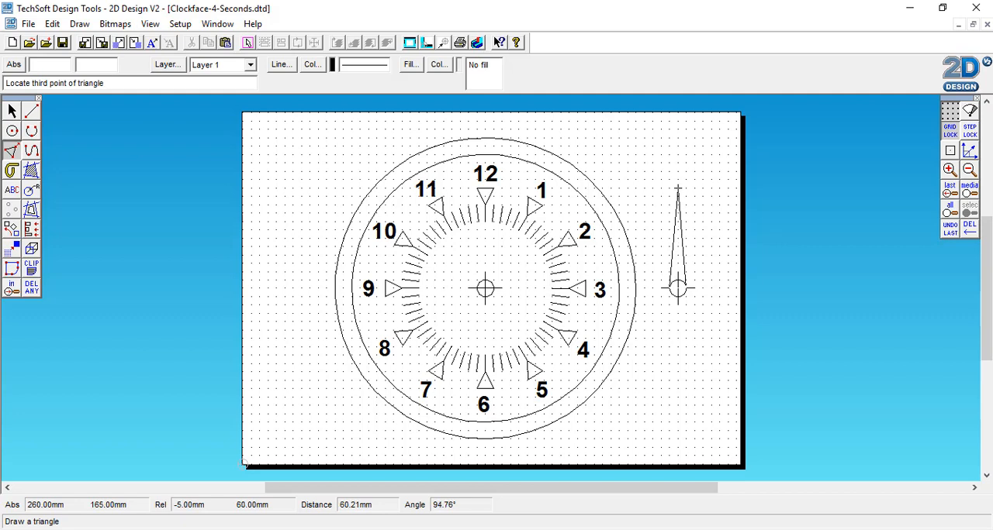
{"action": "left_click", "coordinate": [677, 188]}
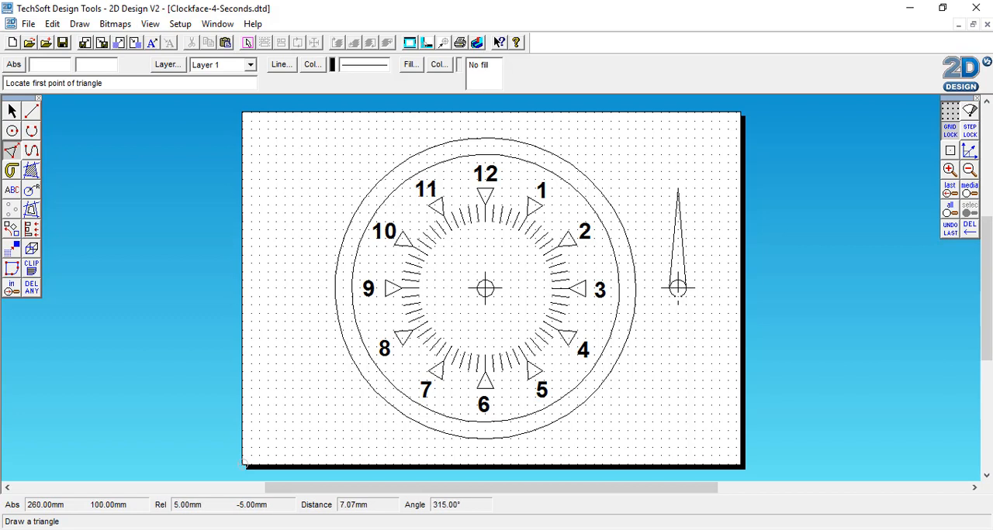
Duplicate the complete clock hand, including its circle and crosshair, and place the copy 20 mm beyond it, away from the clock face.
{"action": "left_click", "coordinate": [12, 111]}
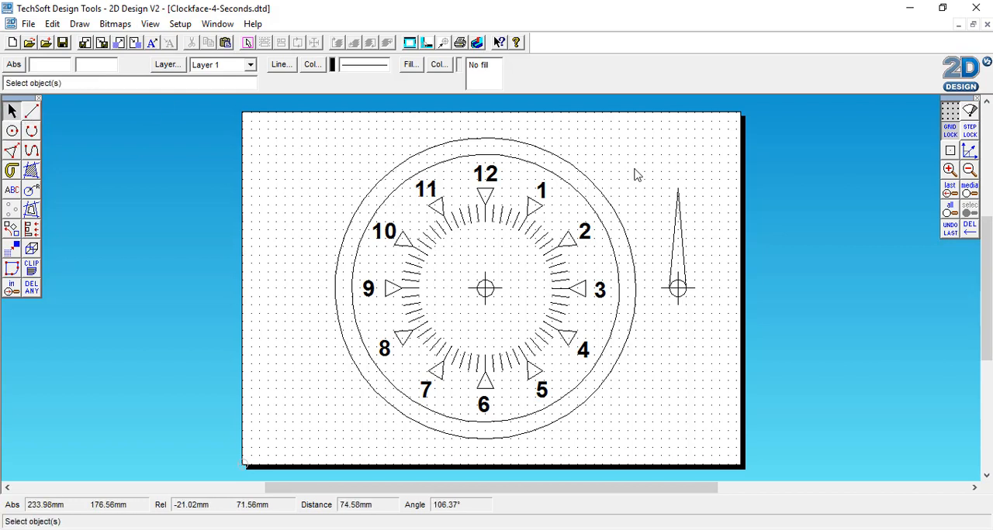
{"action": "left_click_drag", "start_coordinate": [643, 169], "coordinate": [714, 336]}
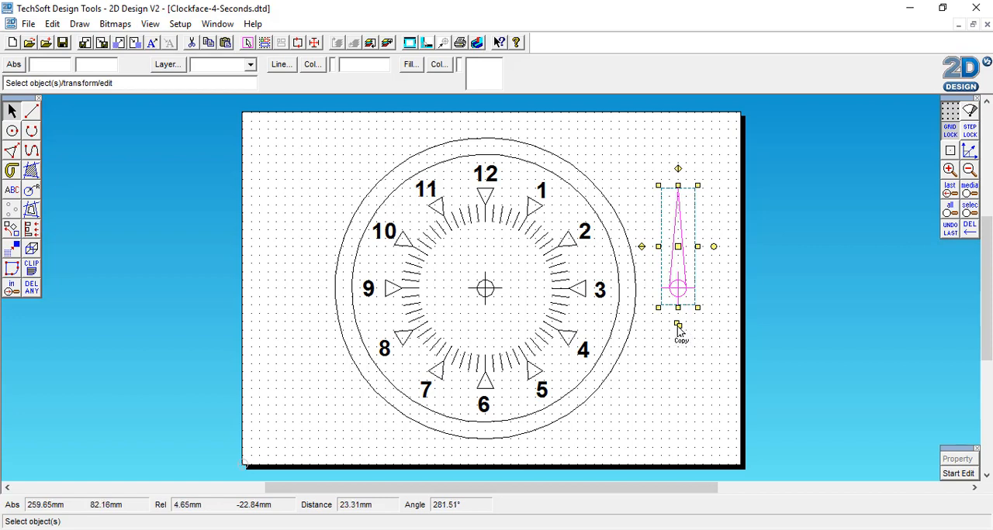
{"action": "left_click", "coordinate": [678, 327]}
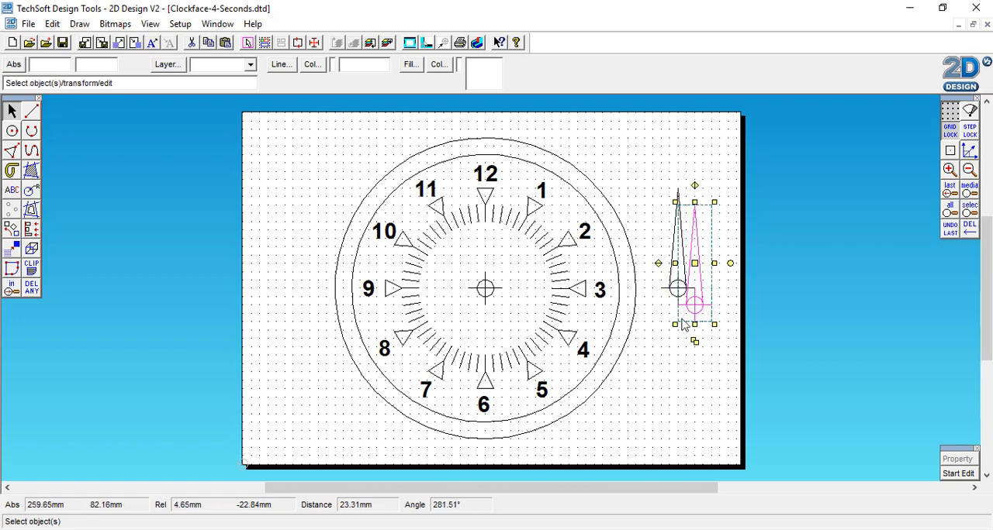
{"action": "left_click", "coordinate": [707, 245]}
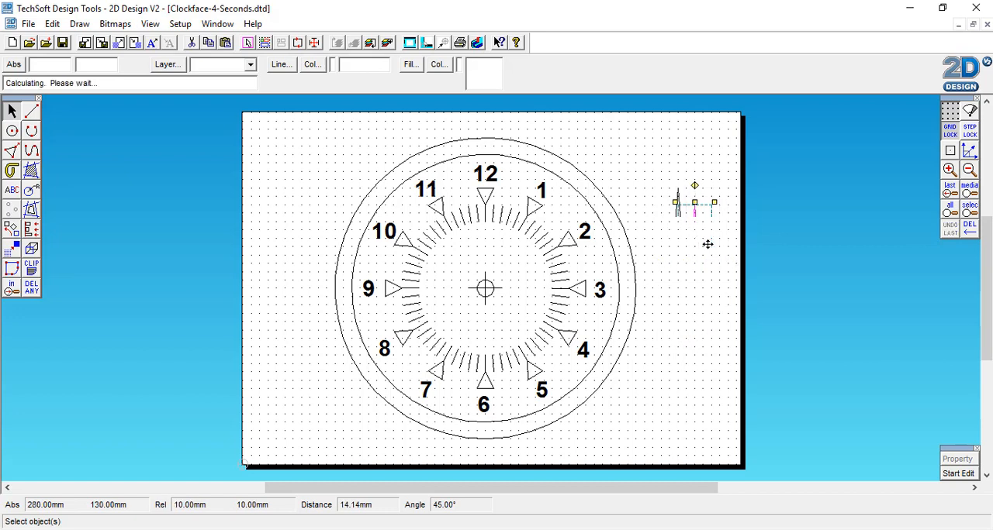
{"action": "left_click", "coordinate": [704, 364]}
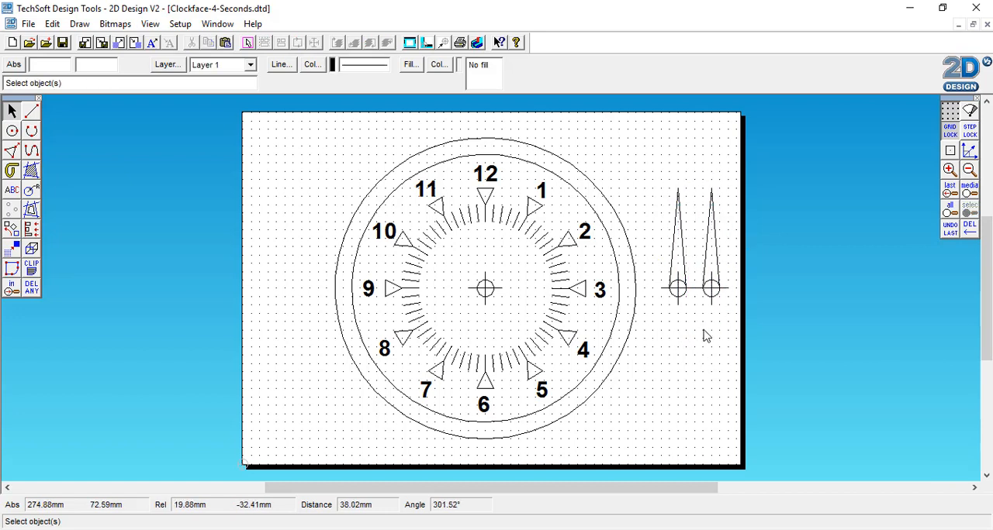
Shorten the triangle of the duplicated hand to about 35 mm tall, keeping its base in place.
{"action": "left_click", "coordinate": [714, 225]}
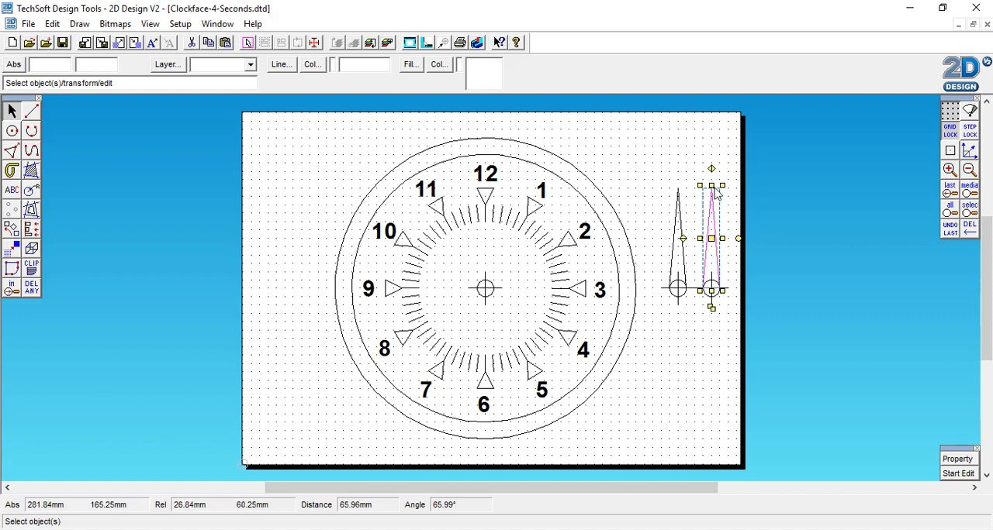
{"action": "left_click_drag", "start_coordinate": [711, 186], "coordinate": [711, 232]}
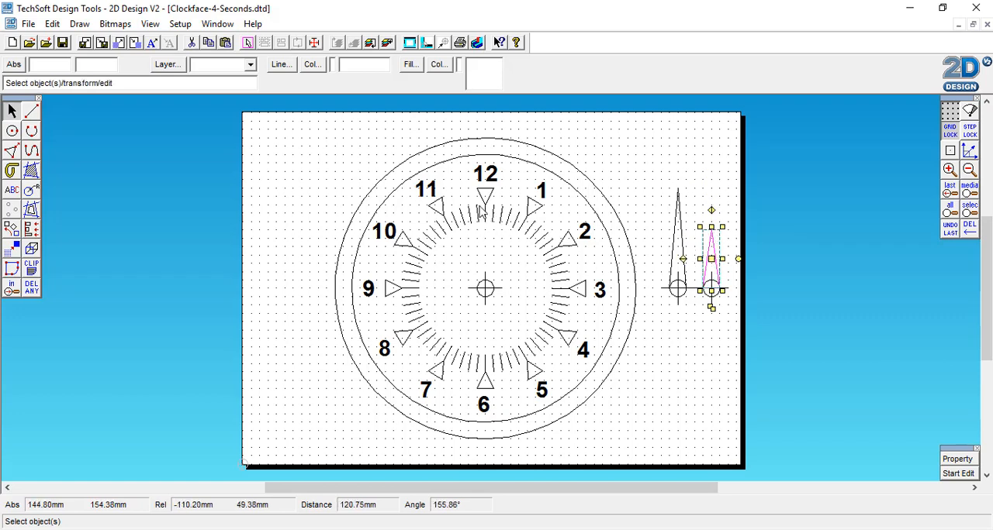
{"action": "left_click", "coordinate": [708, 184]}
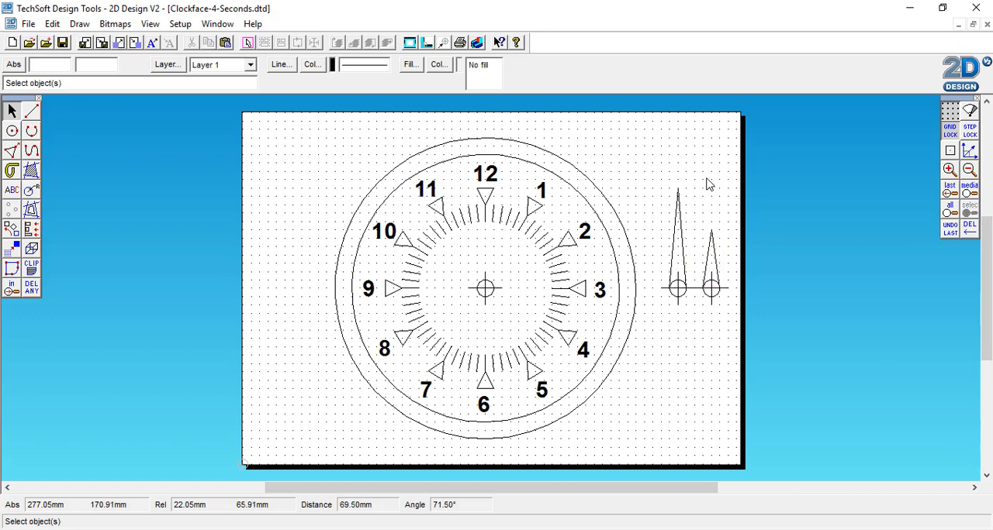
Draw an arrowhead triangle 10 mm wide and 10 mm high over the tip of the shorter hand.
{"action": "left_click", "coordinate": [11, 152]}
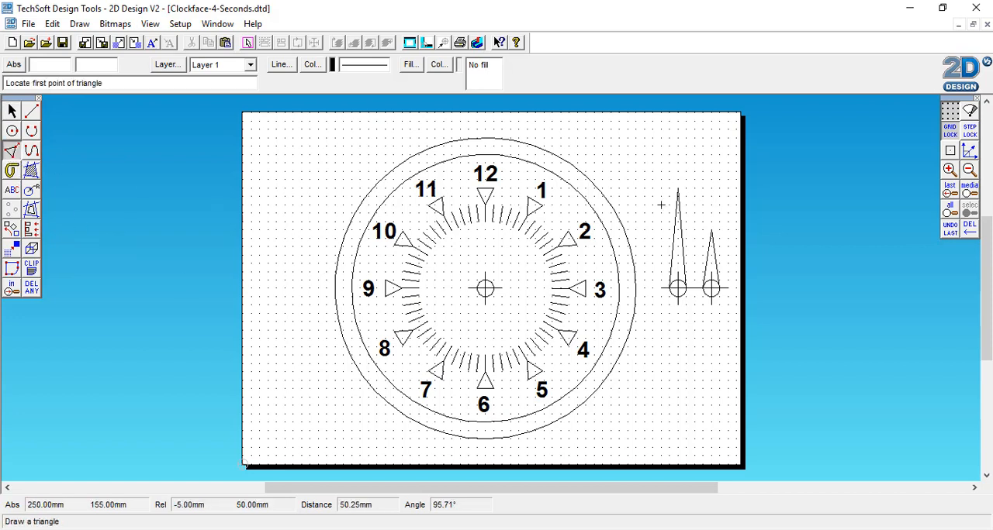
{"action": "left_click", "coordinate": [710, 223]}
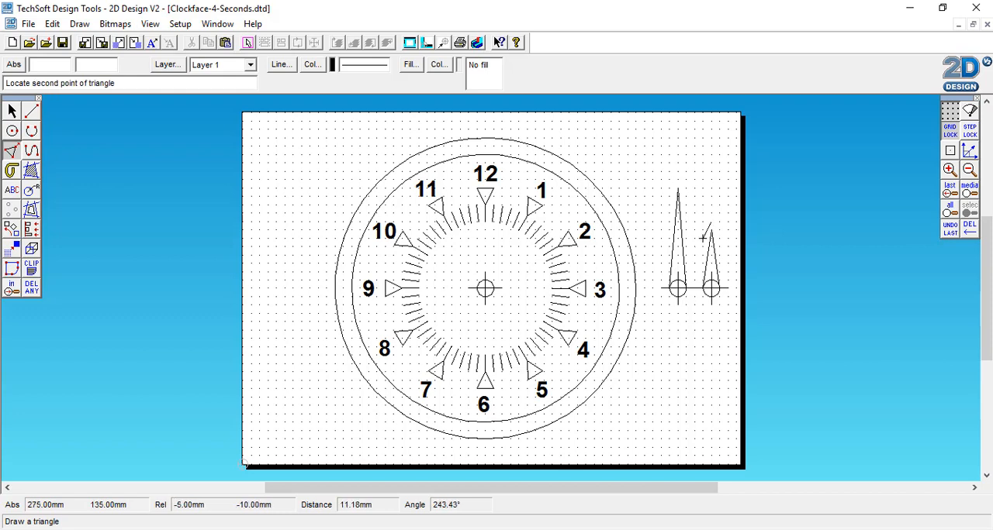
{"action": "left_click", "coordinate": [703, 238]}
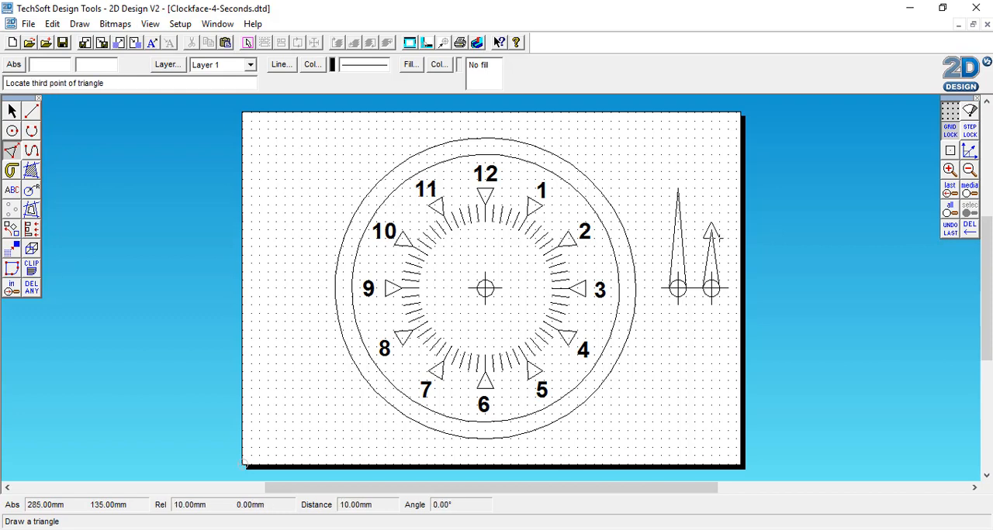
{"action": "left_click", "coordinate": [718, 239]}
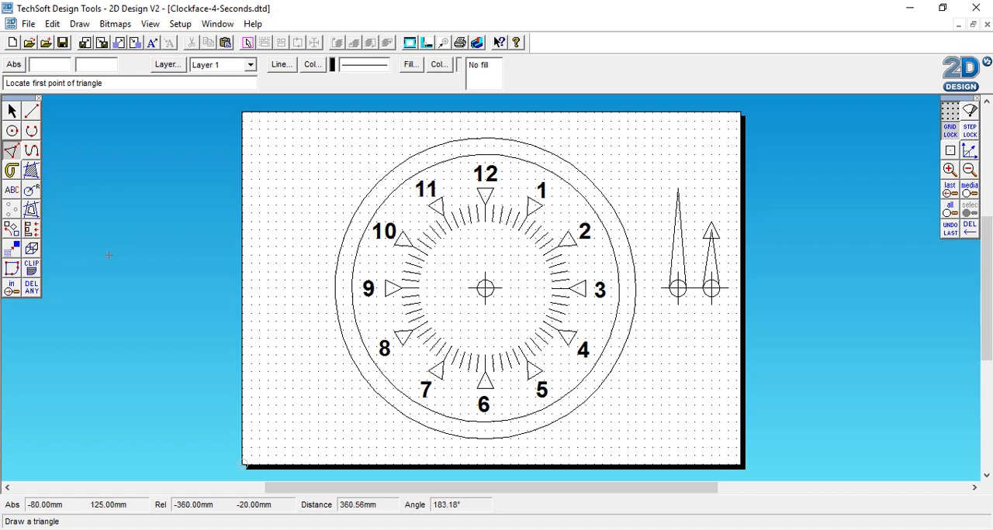
Delete the crosshairs and overlapping line parts between intersections on both hands, leaving only their outer outlines and the arrowhead.
{"action": "left_click", "coordinate": [31, 290]}
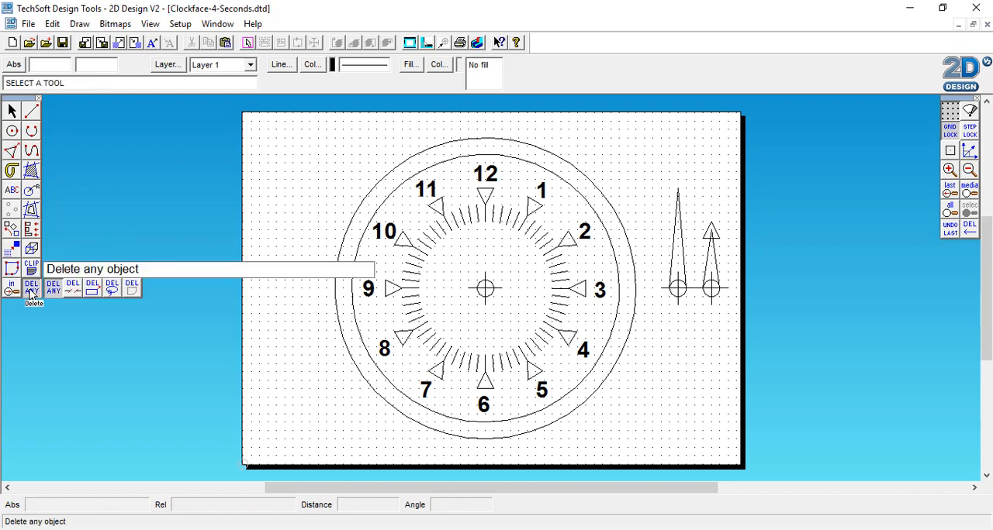
{"action": "left_click", "coordinate": [73, 290]}
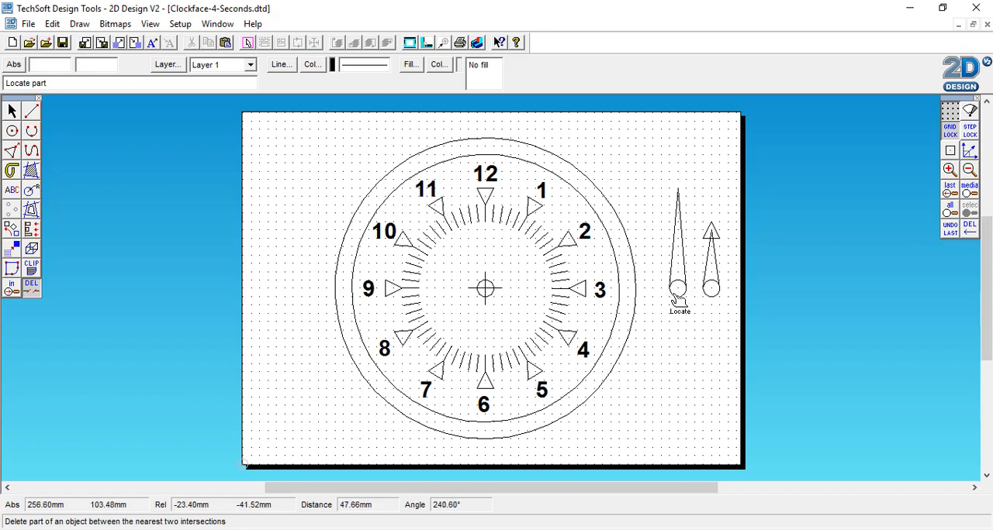
{"action": "left_click", "coordinate": [679, 289]}
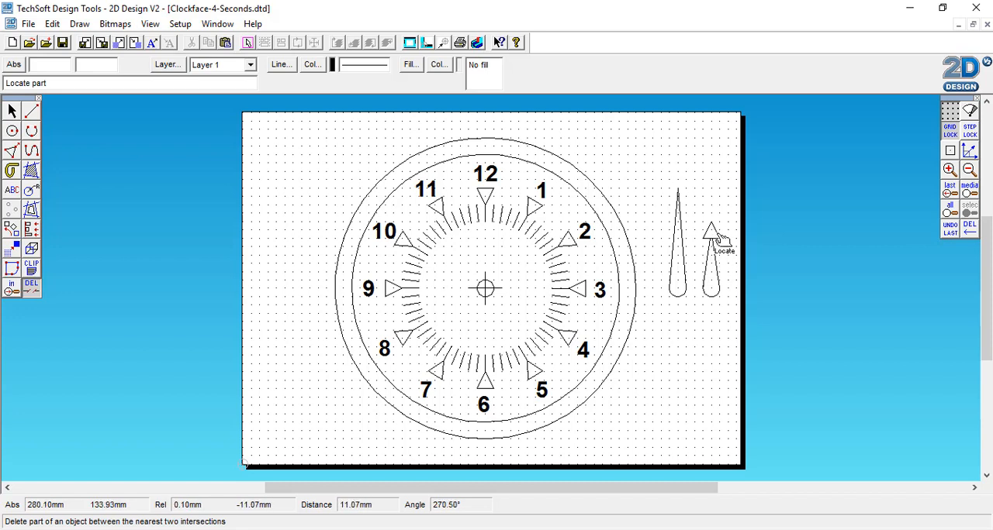
Examine the trimmed outlines of both clock hands up close.
{"action": "left_click", "coordinate": [950, 170]}
{"action": "left_click", "coordinate": [951, 170]}
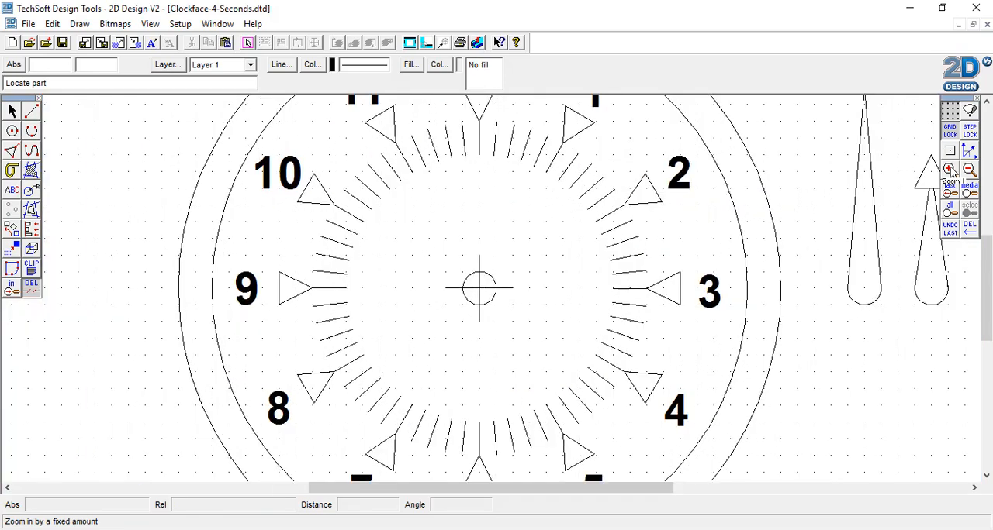
{"action": "left_click_drag", "start_coordinate": [650, 488], "coordinate": [729, 489]}
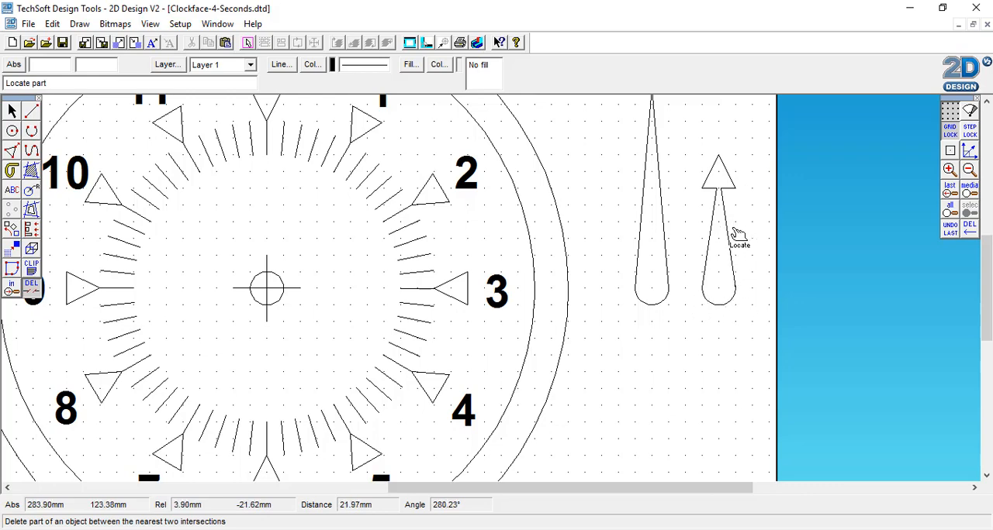
{"action": "left_click", "coordinate": [969, 169]}
{"action": "left_click", "coordinate": [969, 169]}
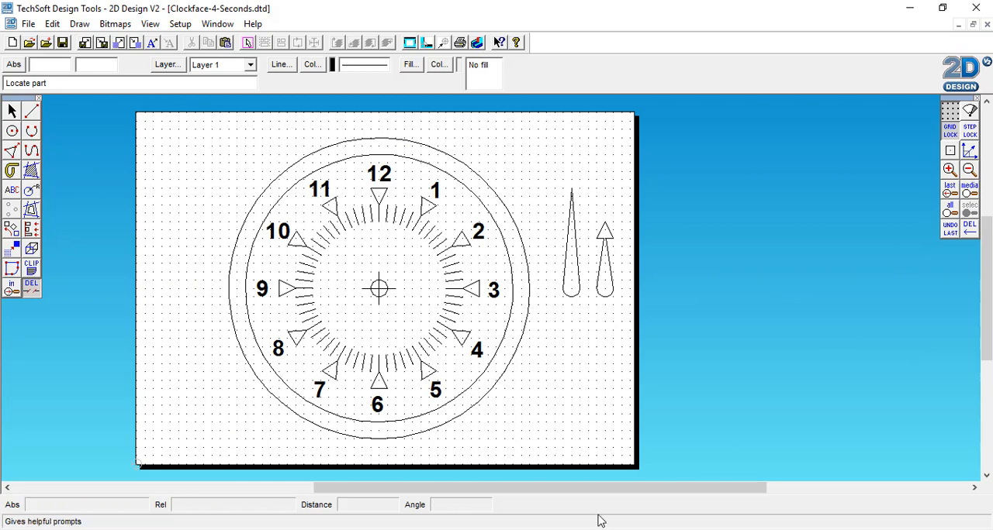
{"action": "left_click_drag", "start_coordinate": [672, 488], "coordinate": [612, 512]}
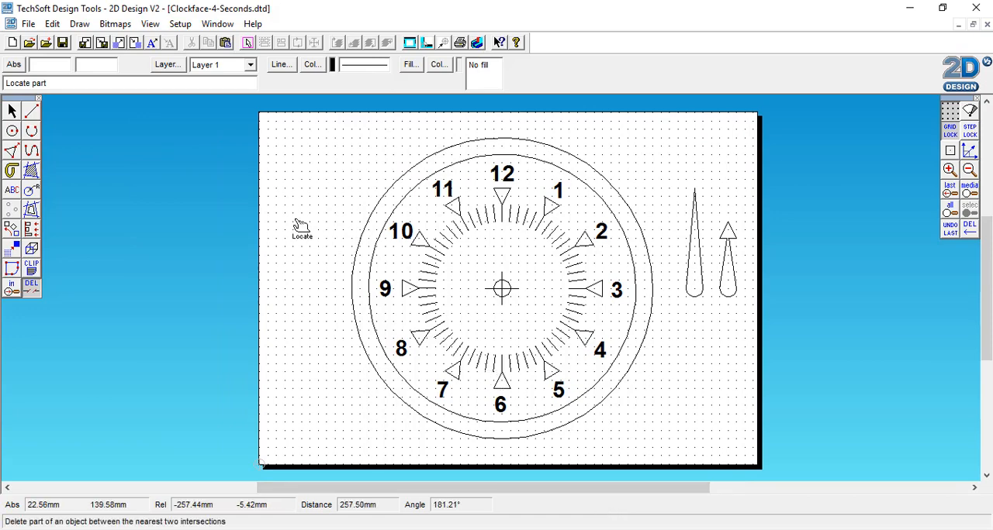
Save the drawing in the CAD-Clock folder as a new file named Clockface-5-Hands.dtd.
{"action": "left_click", "coordinate": [29, 31]}
{"action": "left_click", "coordinate": [65, 120]}
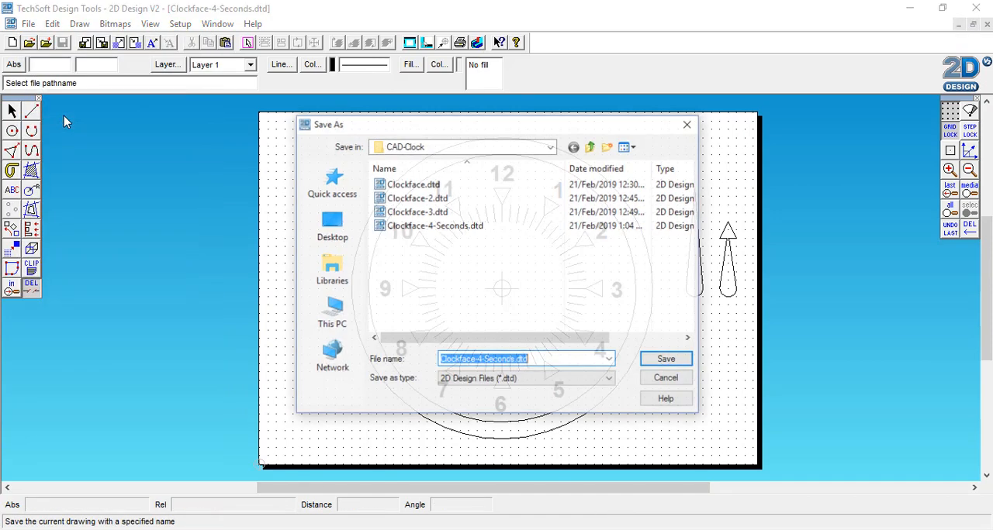
{"action": "left_click", "coordinate": [482, 360]}
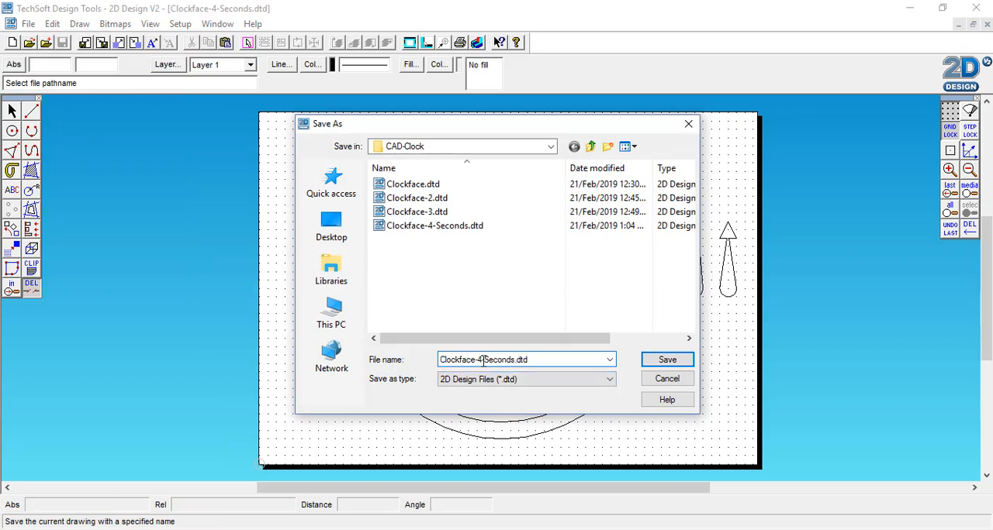
{"action": "key", "text": "BackSpace"}
{"action": "type", "text": "5"}
{"action": "left_click_drag", "start_coordinate": [516, 360], "coordinate": [485, 360]}
{"action": "type", "text": "Hands"}
{"action": "left_click", "coordinate": [673, 361]}
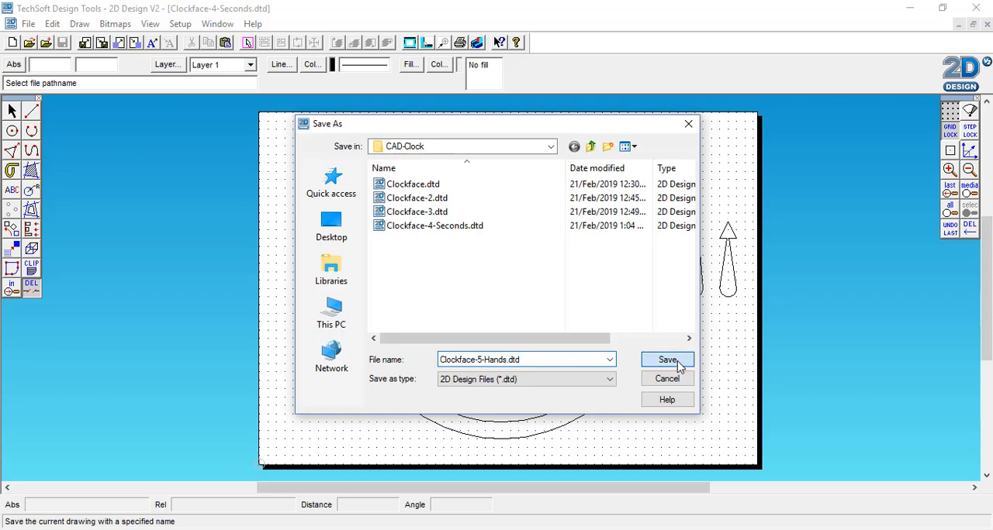